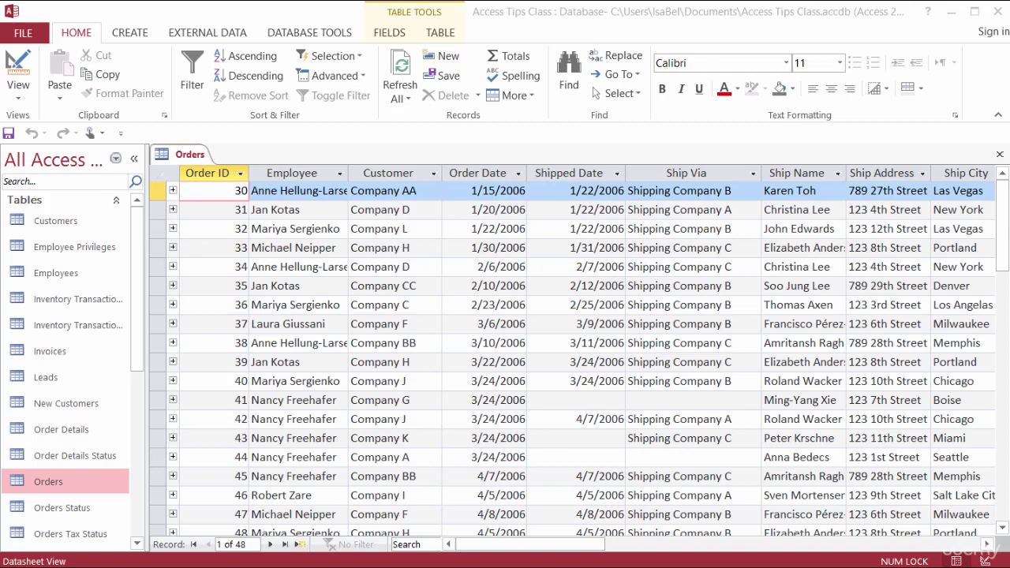
# Switch the Orders table to Design View and select the Order Date field
pyautogui.click(24, 67)
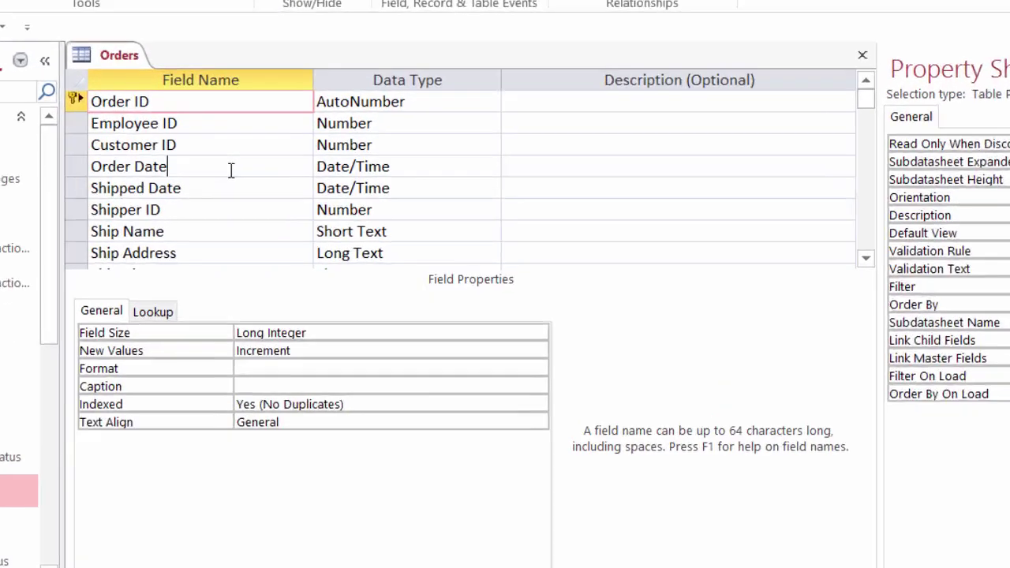
pyautogui.click(268, 229)
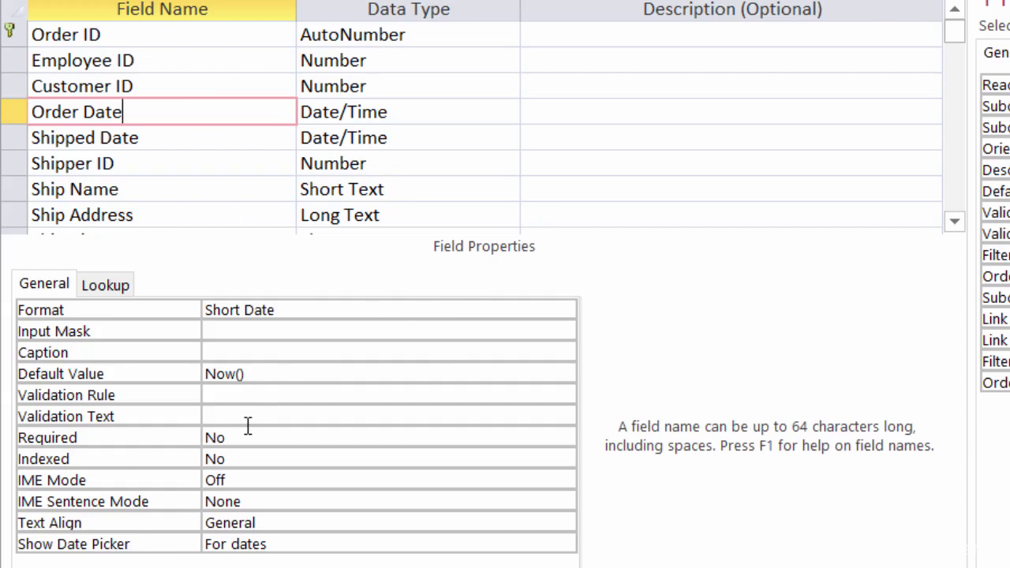
# Set Order Date's validation rule to <=NOW() and save, accepting the data-integrity check
pyautogui.click(240, 398)
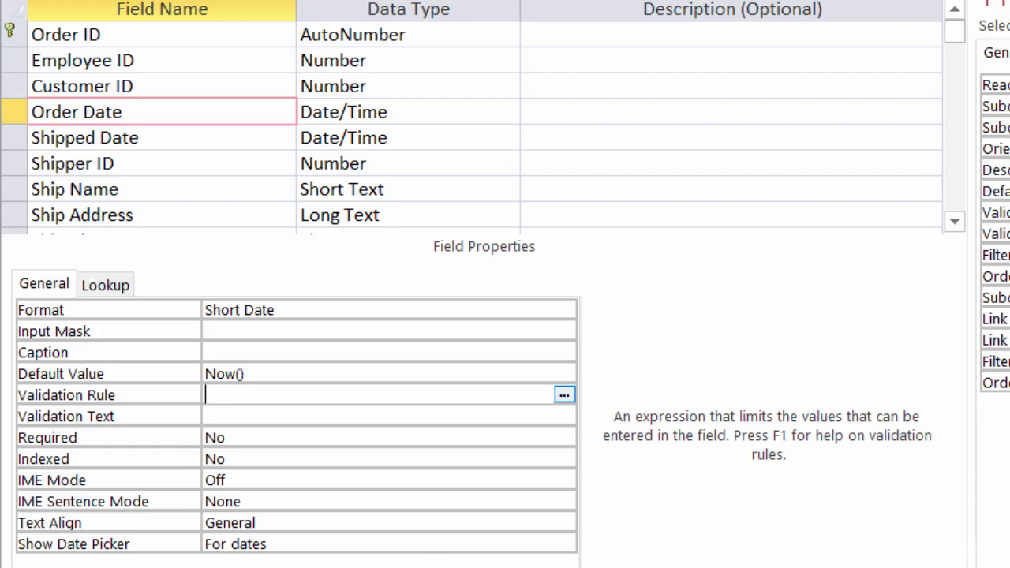
pyautogui.write('<=NOW()')
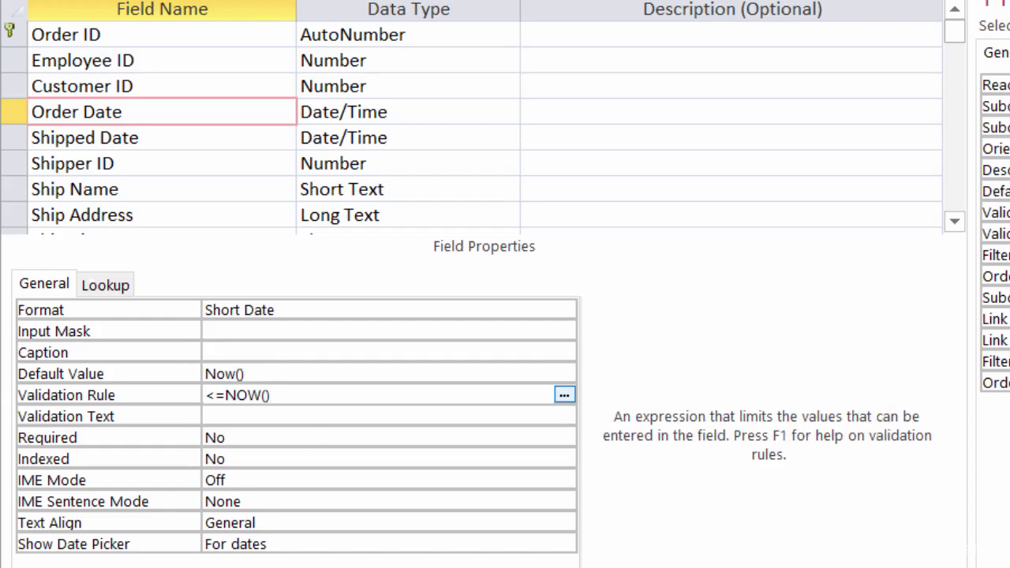
pyautogui.hotkey('ctrl', 's')
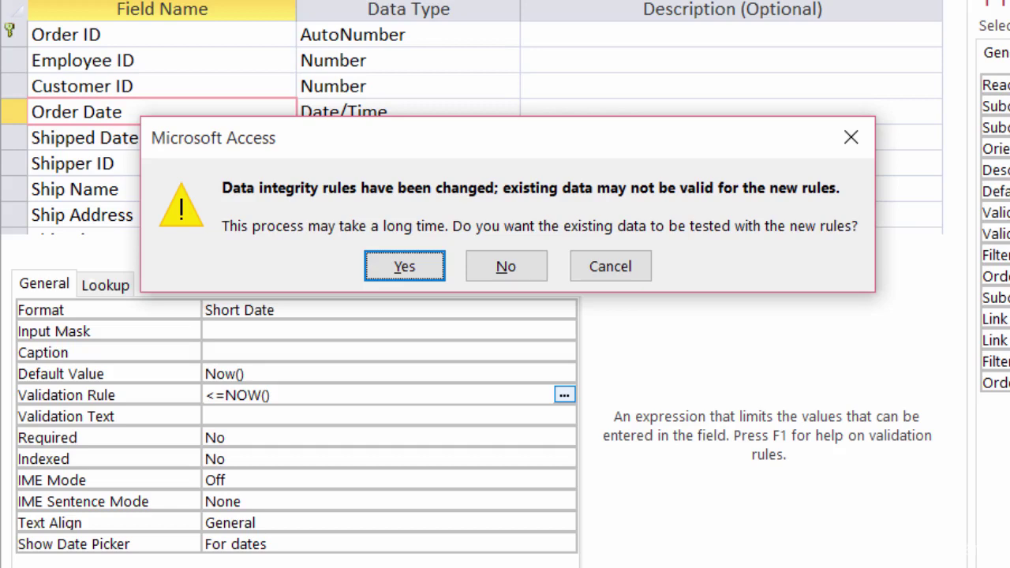
pyautogui.click(430, 264)
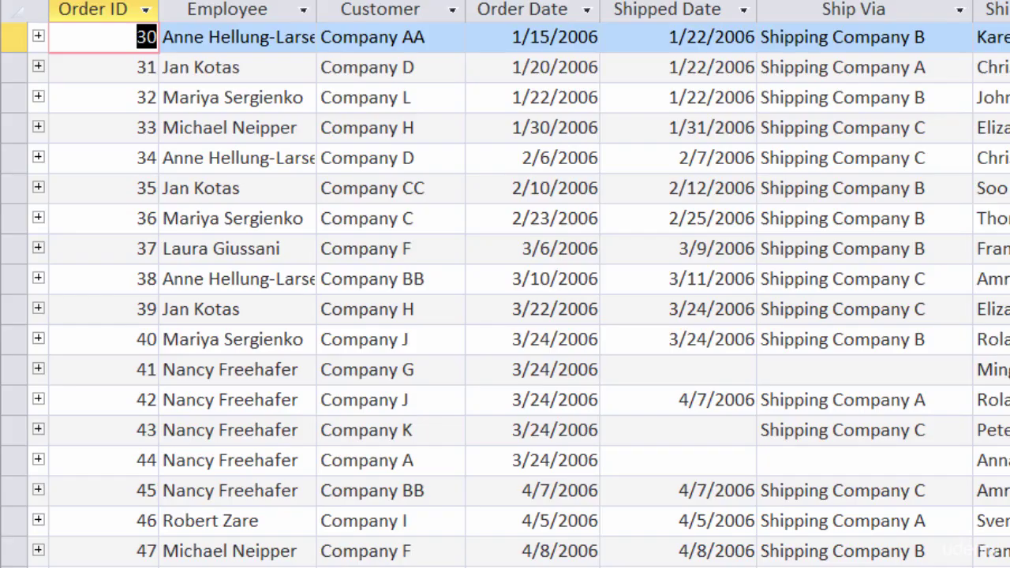
# Start a new order, choosing an employee and Company M as the customer
pyautogui.scroll(-13, 505, 284)
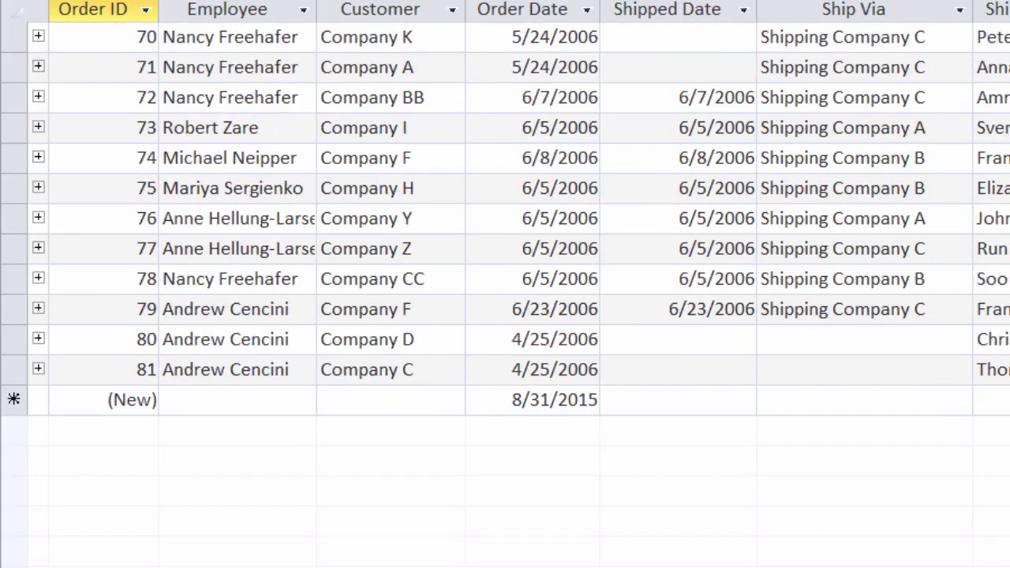
pyautogui.click(302, 401)
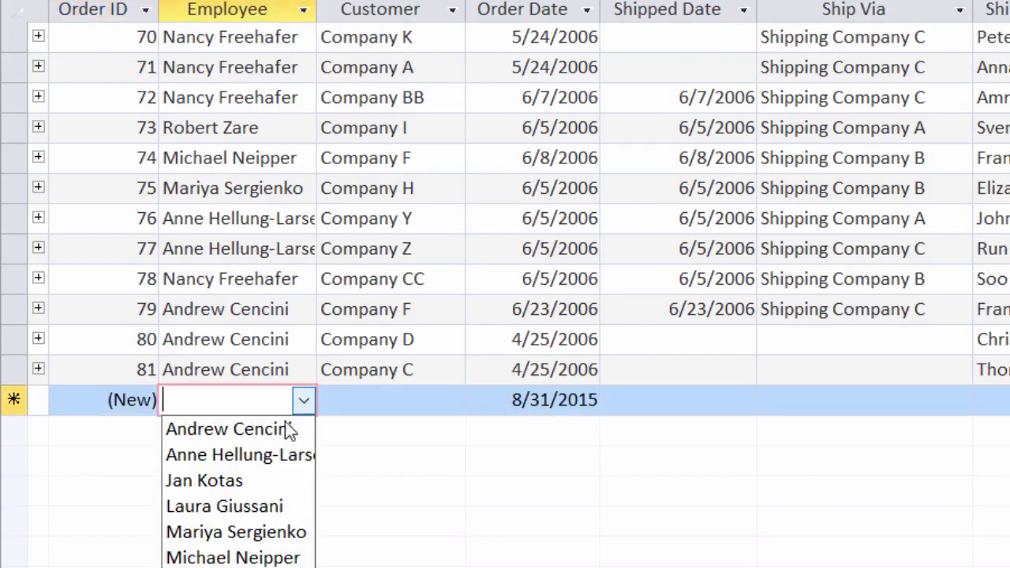
pyautogui.click(285, 429)
pyautogui.click(392, 389)
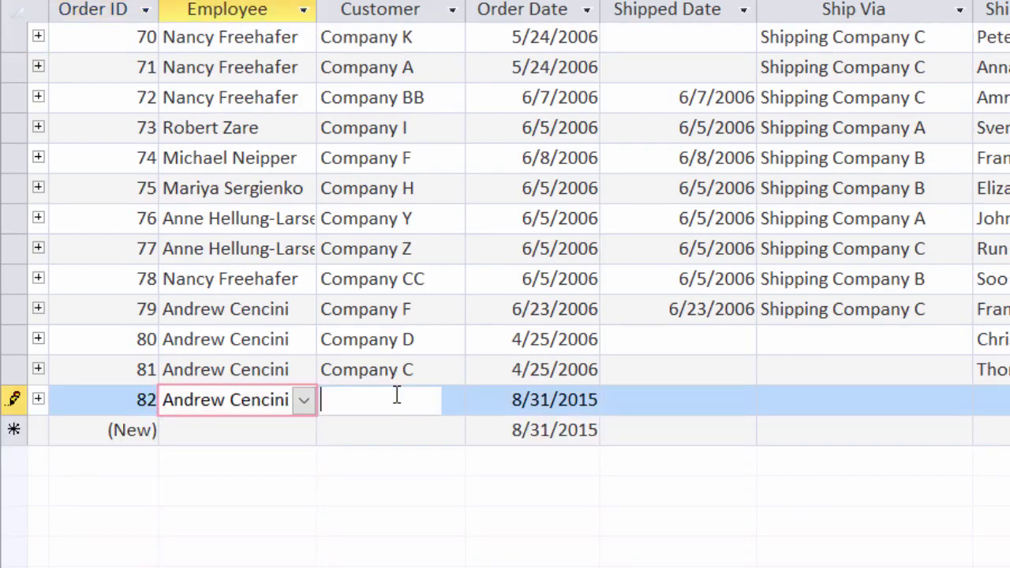
pyautogui.click(443, 412)
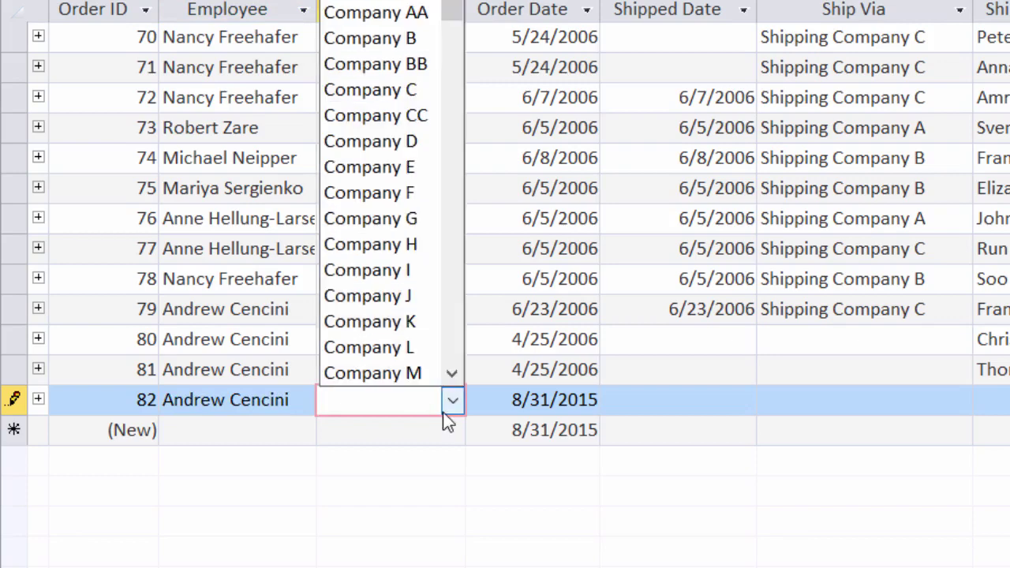
pyautogui.click(417, 372)
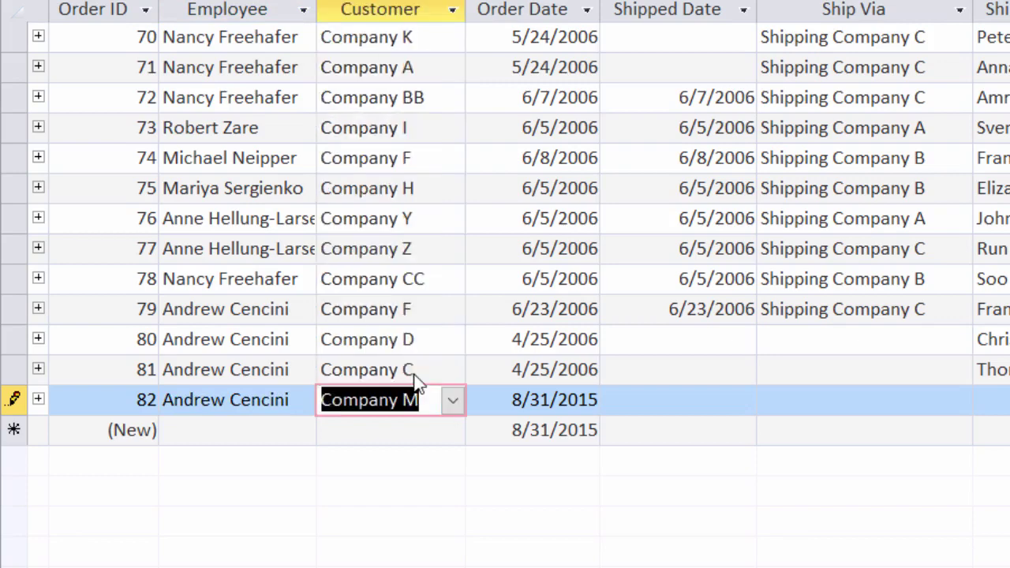
# Enter a future Order Date of 9/25/2015 and dismiss the validation error
pyautogui.click(566, 401)
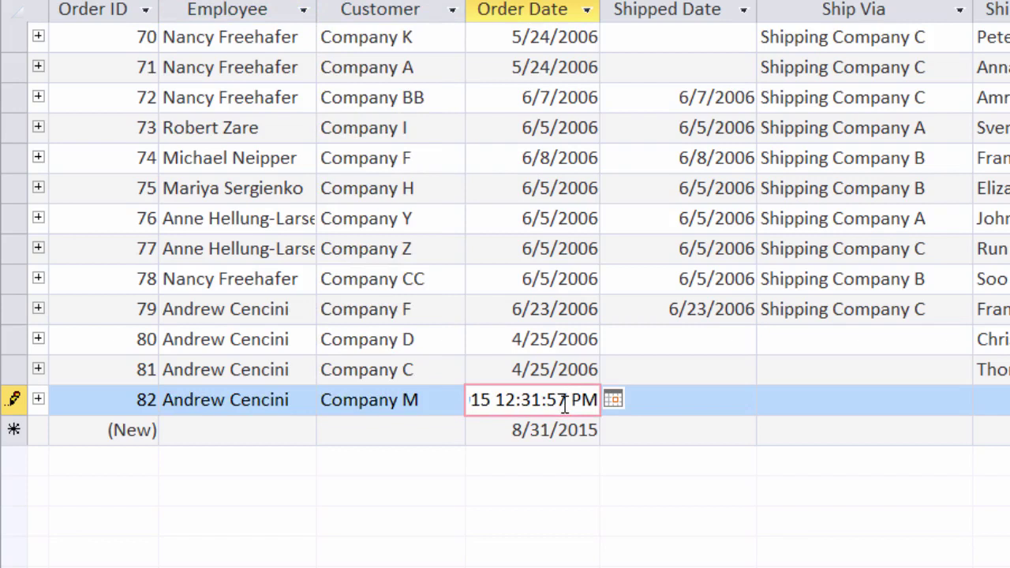
pyautogui.click(610, 400)
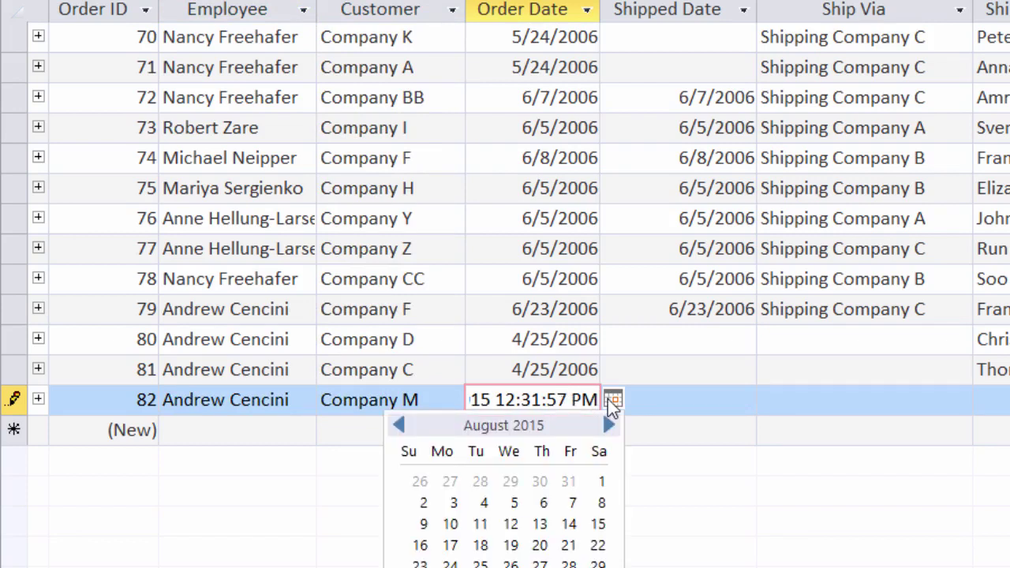
pyautogui.click(609, 425)
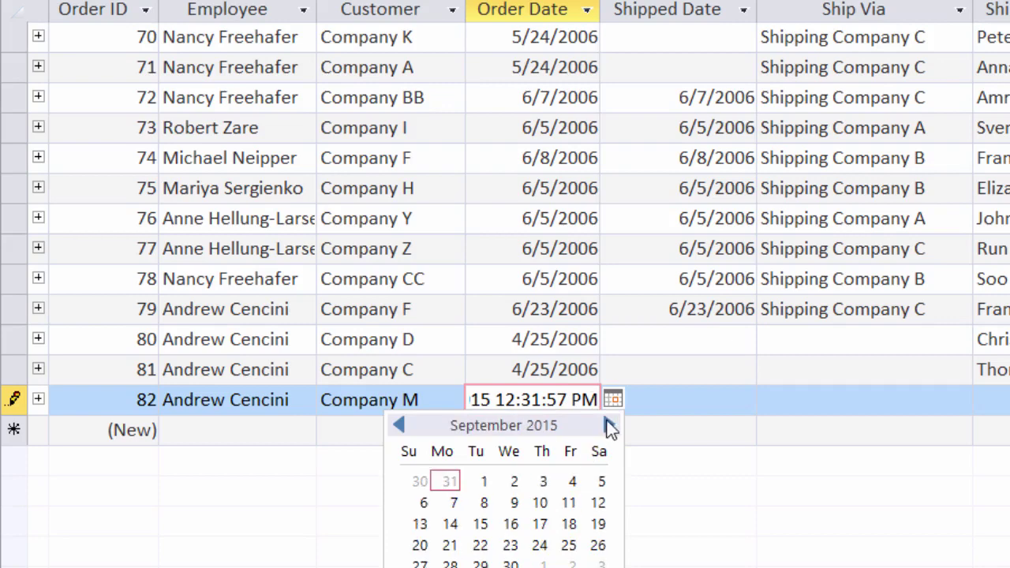
pyautogui.click(569, 545)
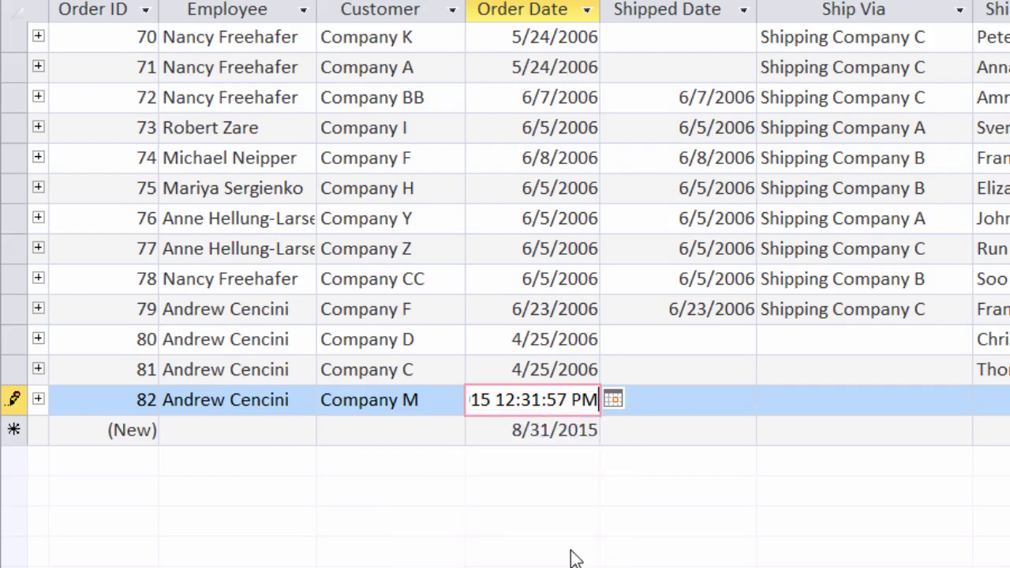
pyautogui.press('Tab')
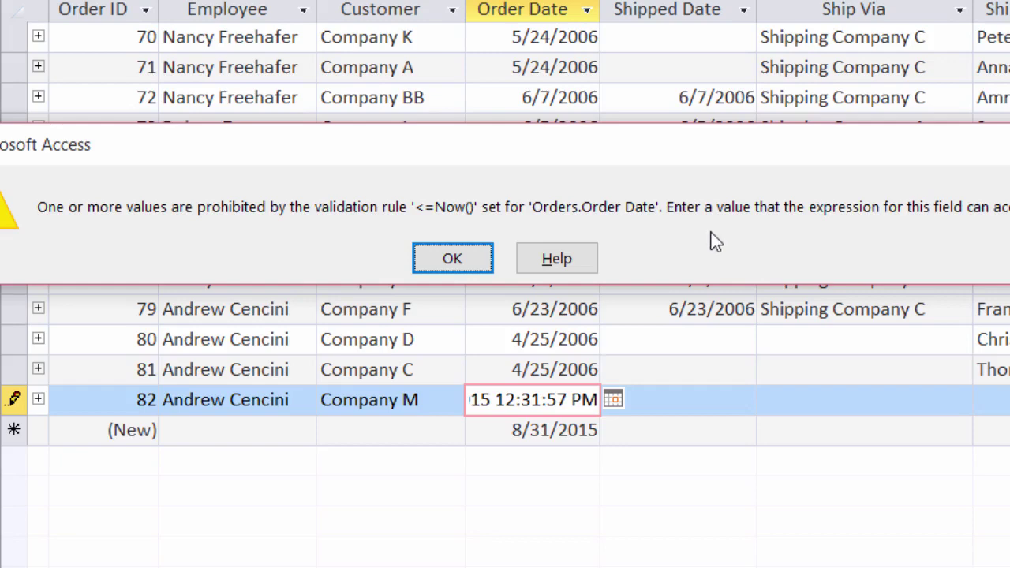
pyautogui.click(472, 258)
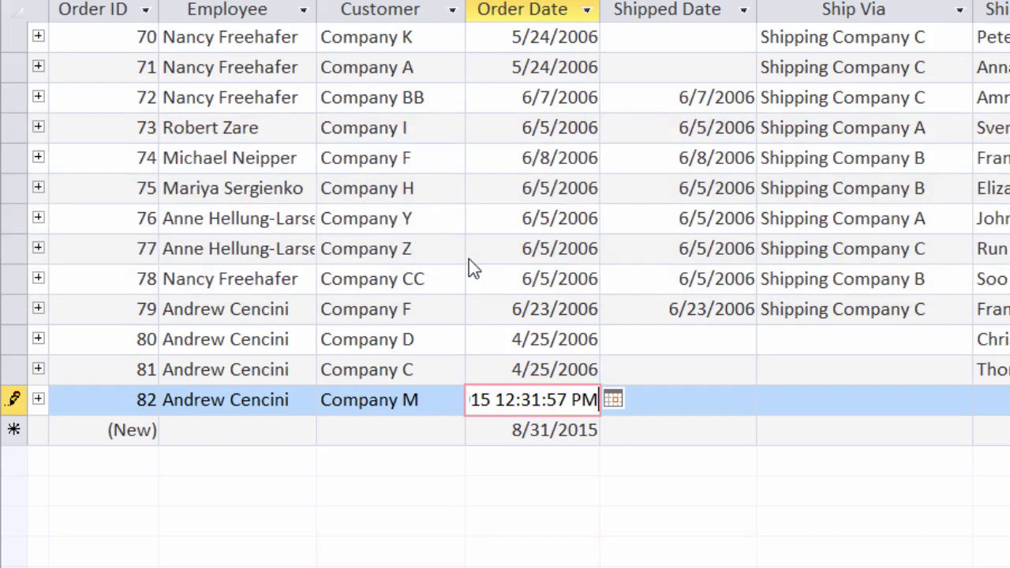
# Set the new order's Order Date to 8/4/2015 and commit it
pyautogui.click(614, 399)
pyautogui.click(482, 503)
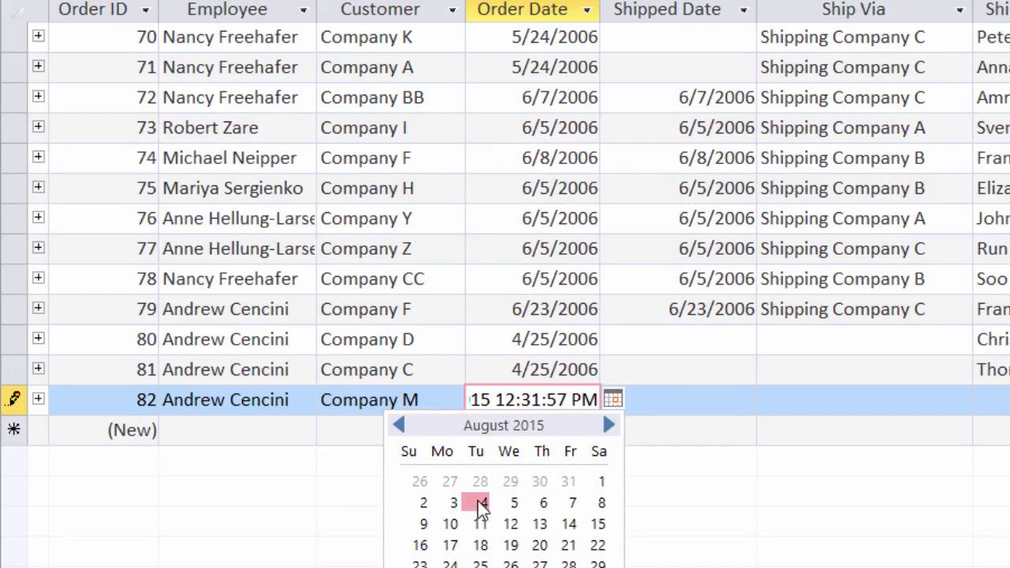
pyautogui.press('Tab')
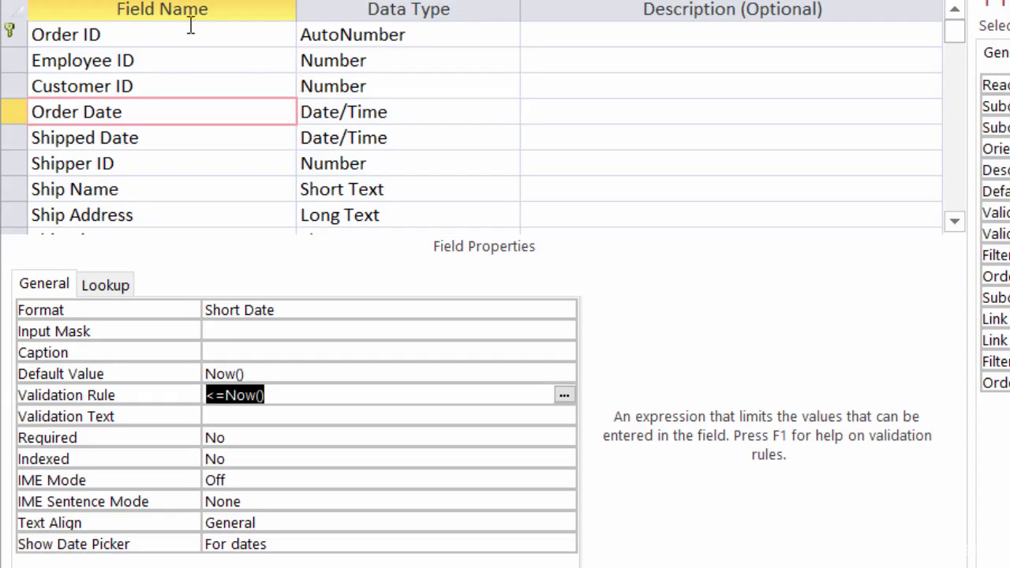
# Select the Ship Name field and launch the builder from its Validation Rule box
pyautogui.click(186, 166)
pyautogui.click(189, 191)
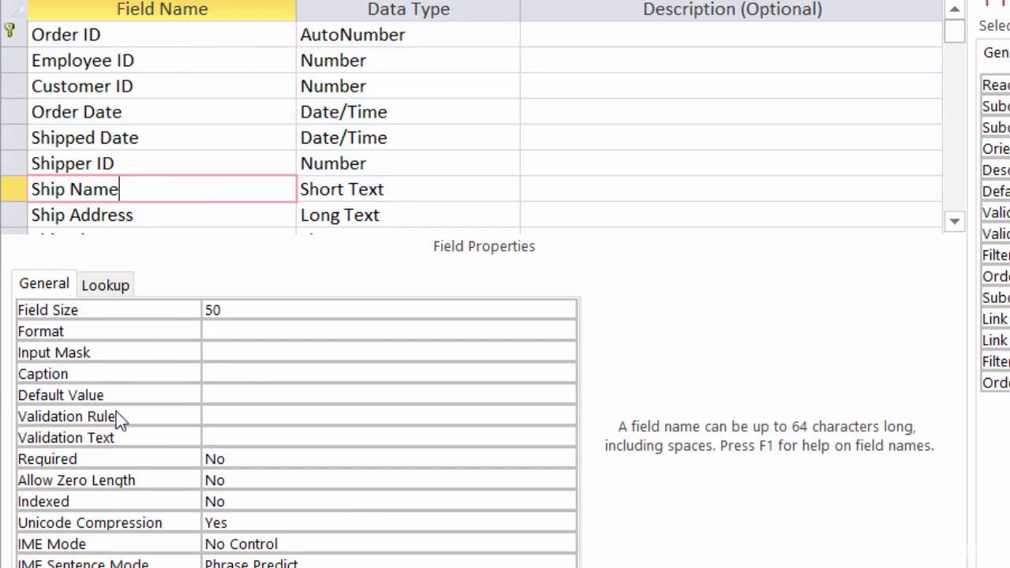
pyautogui.click(223, 411)
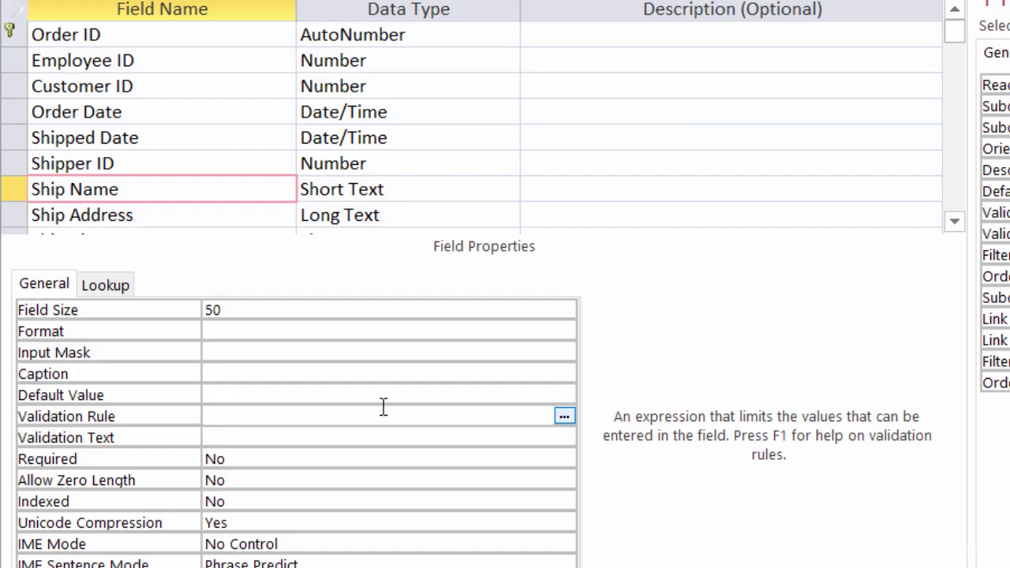
pyautogui.click(564, 417)
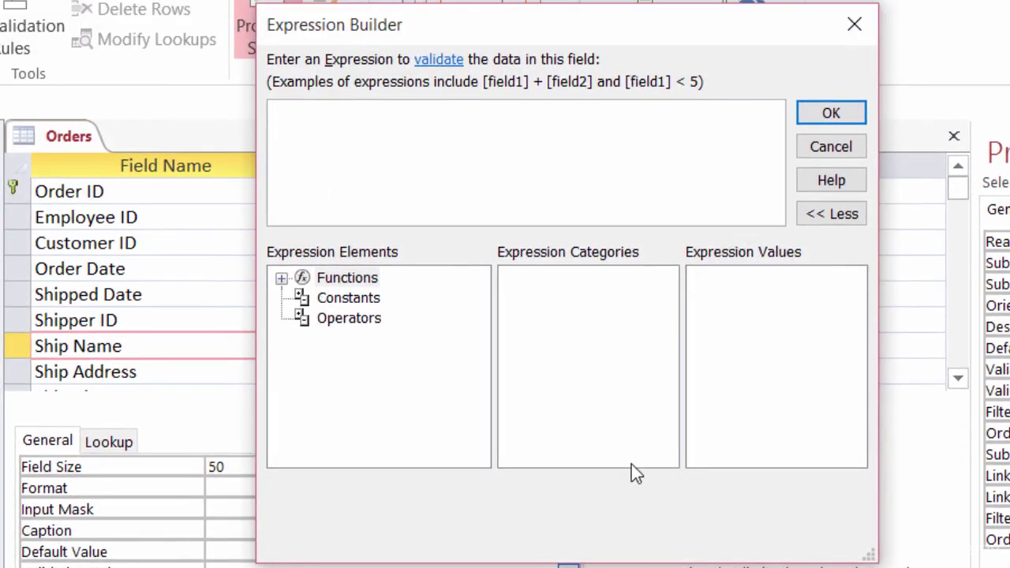
# Browse Constants and Comparison operators, insert <, then cancel the Expression Builder
pyautogui.click(307, 307)
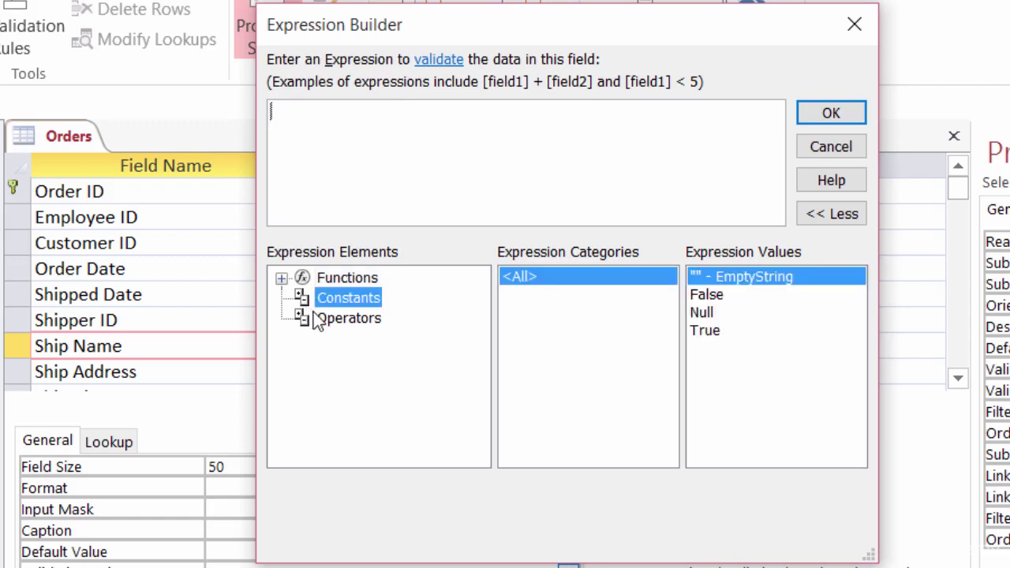
pyautogui.click(316, 317)
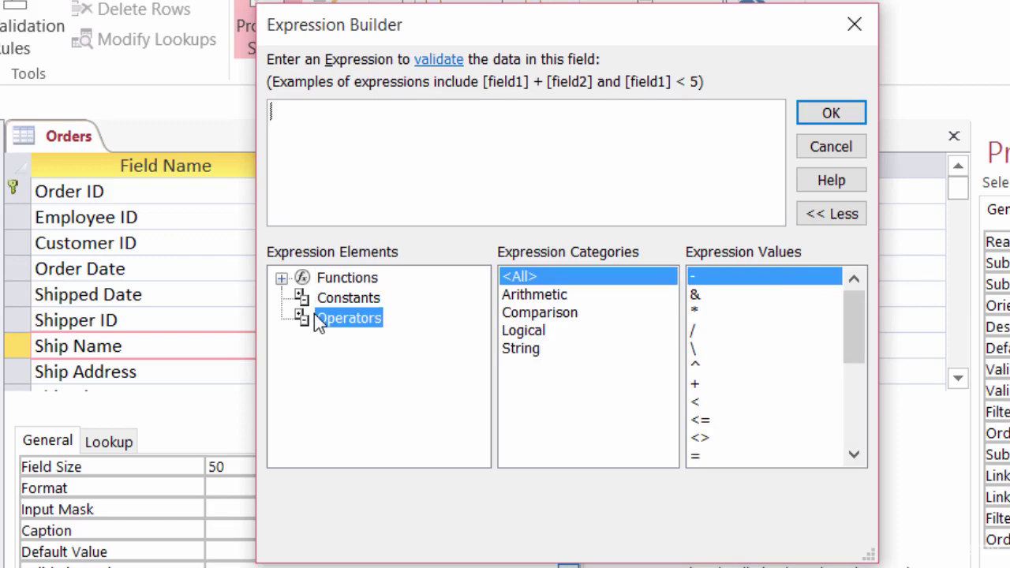
pyautogui.click(514, 312)
pyautogui.write('<')
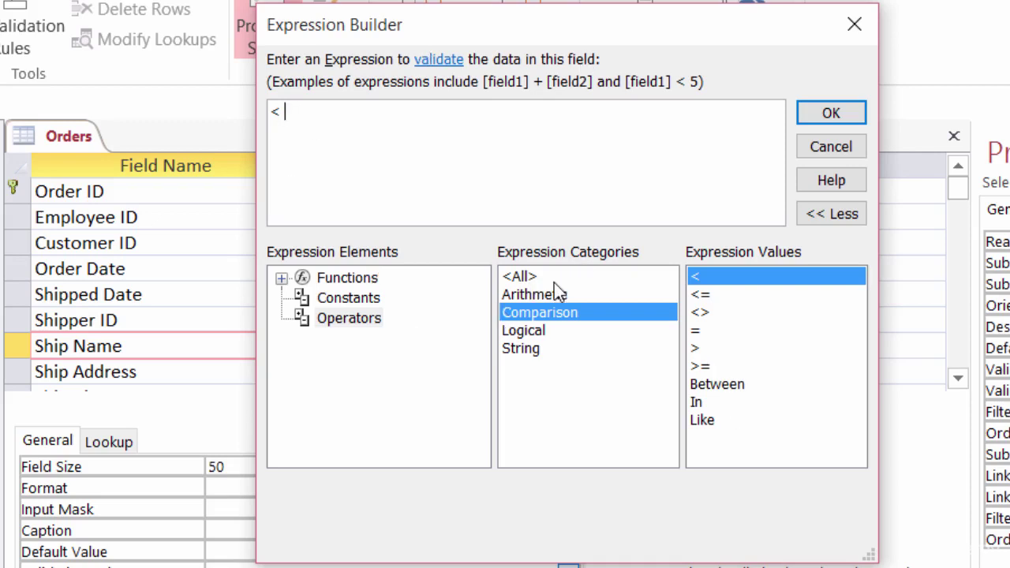
pyautogui.click(821, 148)
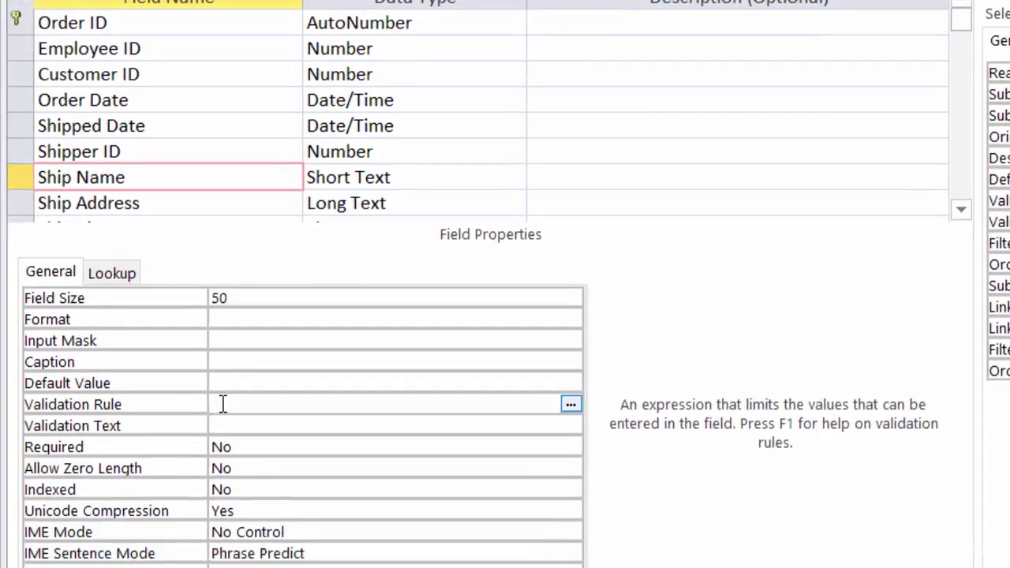